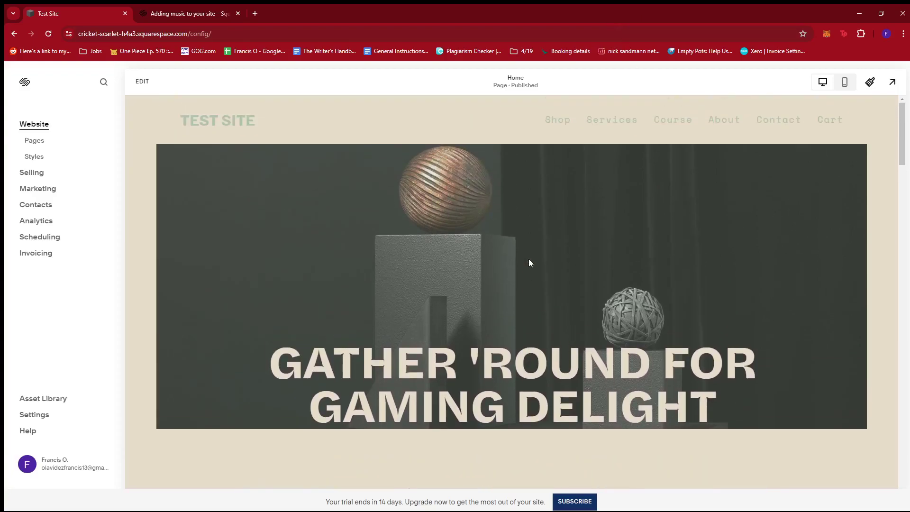
# Open the Test Site homepage in the editor, showing the 'GATHER 'ROUND FOR GAMING DELIGHT' hero.
pyautogui.scroll(-5, 581, 208)
pyautogui.scroll(5, 601, 216)
pyautogui.scroll(-5, 584, 232)
pyautogui.scroll(5, 635, 248)
pyautogui.click(137, 87)
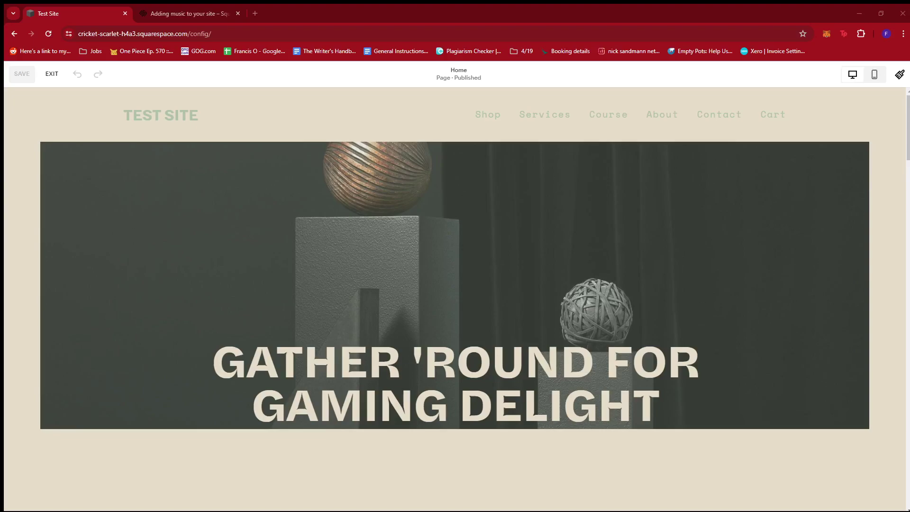
# In Spotify, reveal the 'lazy mornings' playlist's Share options, including Copy link and Embed playlist.
pyautogui.hotkey('alt', 'Tab')
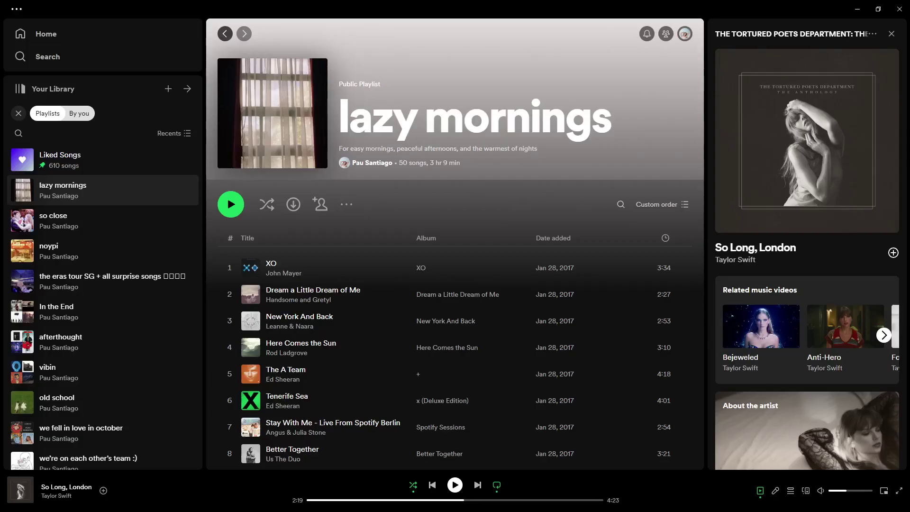
pyautogui.press('alt')
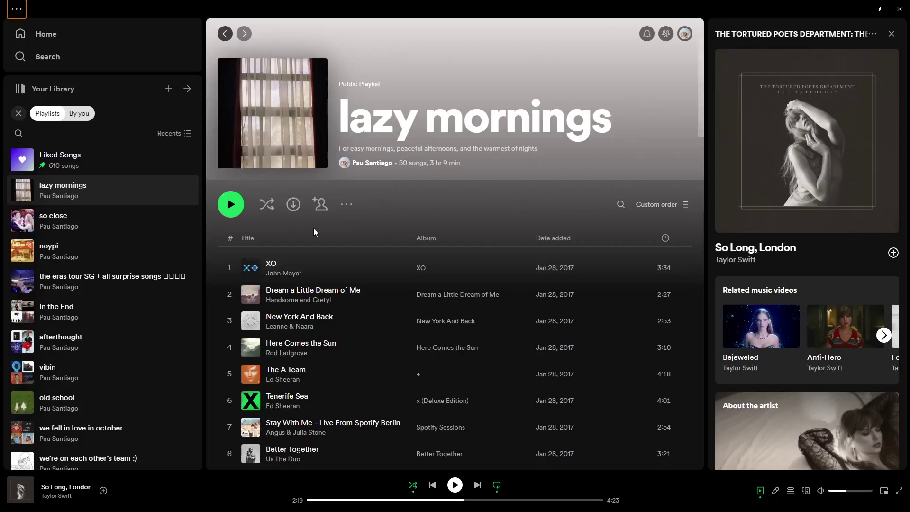
pyautogui.press('alt')
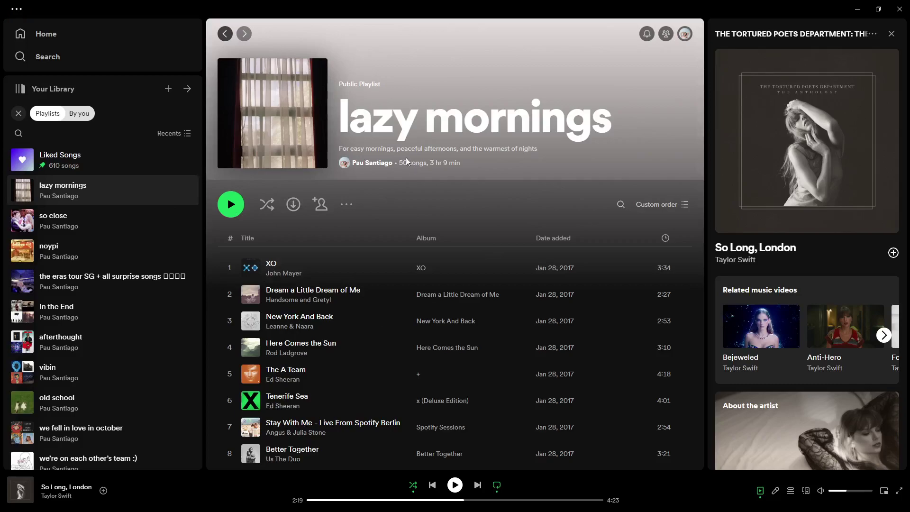
pyautogui.click(353, 210)
pyautogui.moveTo(396, 443)
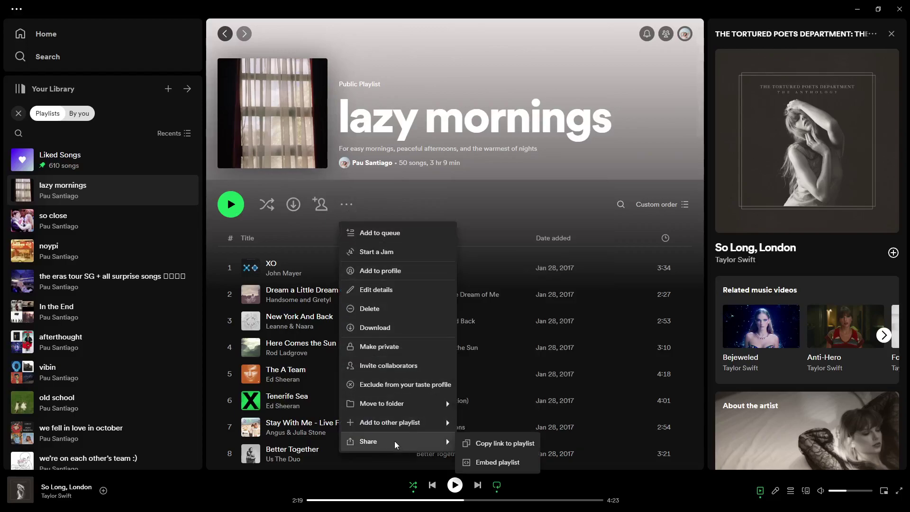
# Copy the 'lazy mornings' embed code with the light colour theme selected.
pyautogui.click(485, 467)
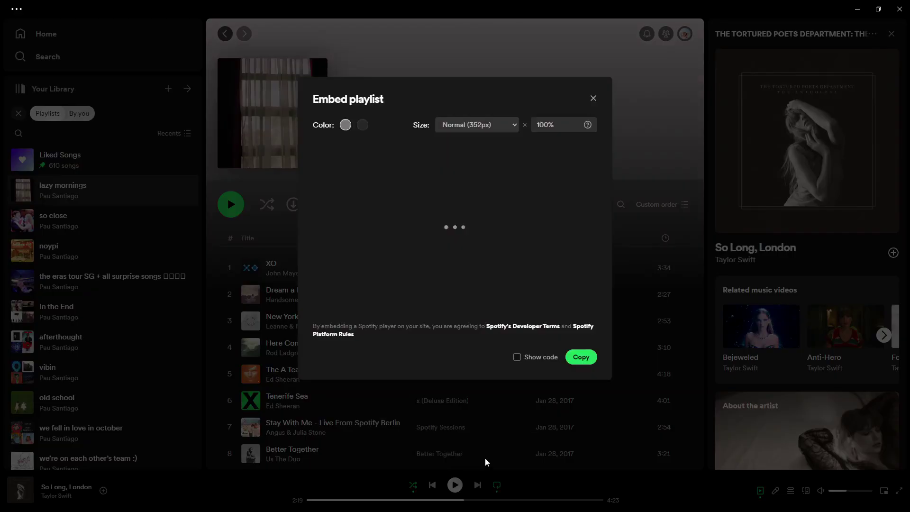
pyautogui.click(348, 125)
pyautogui.click(363, 128)
pyautogui.click(348, 126)
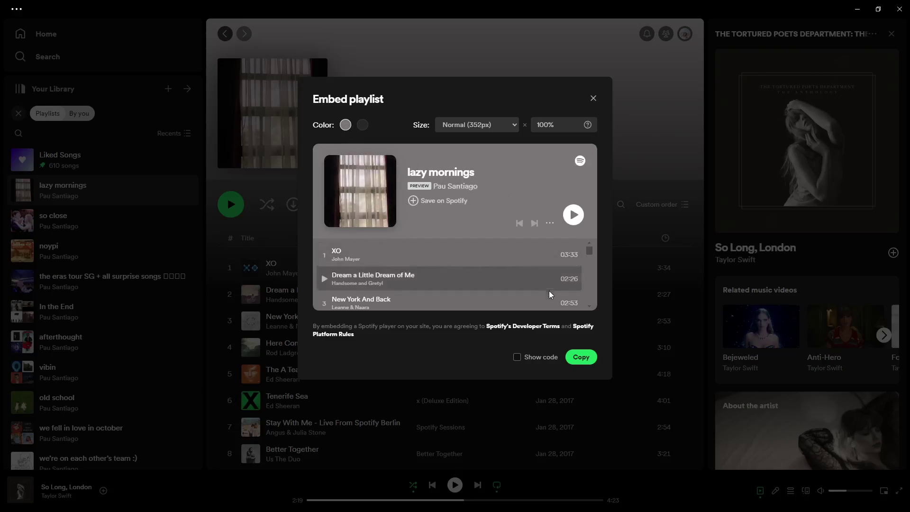
pyautogui.scroll(-3, 505, 260)
pyautogui.scroll(3, 469, 256)
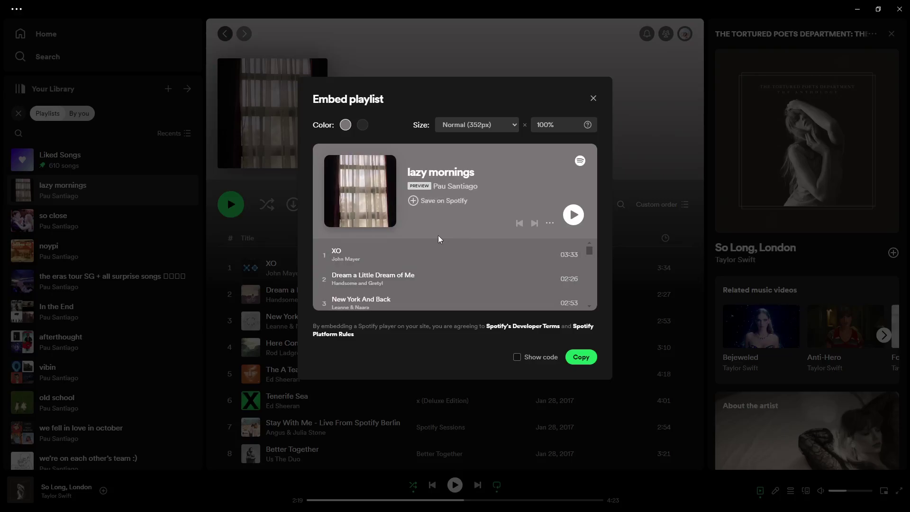
pyautogui.click(581, 360)
# Back in the site editor, search the hero section's block picker for 'embed'.
pyautogui.hotkey('alt', 'Tab')
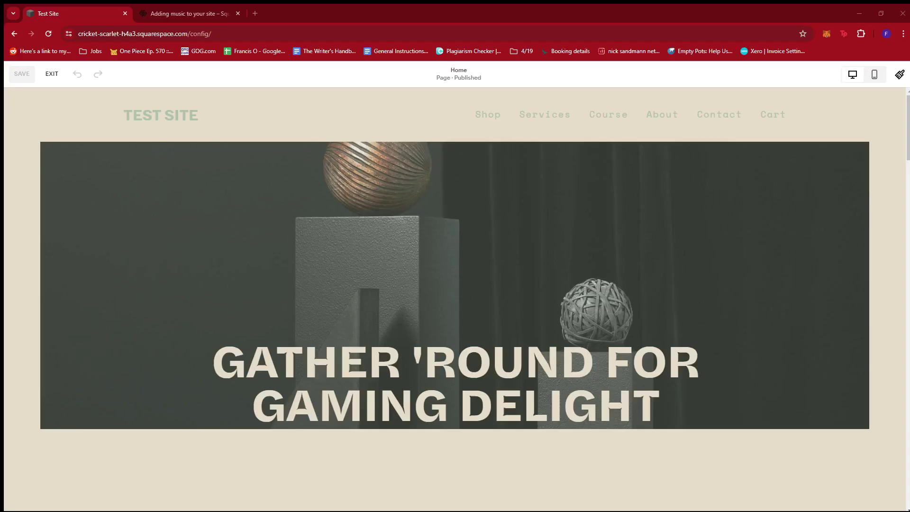
pyautogui.moveTo(237, 208)
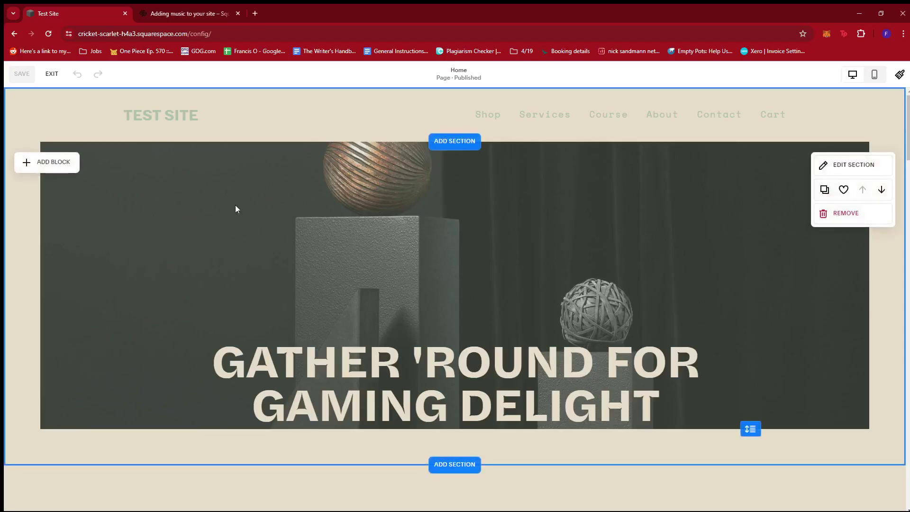
pyautogui.click(62, 166)
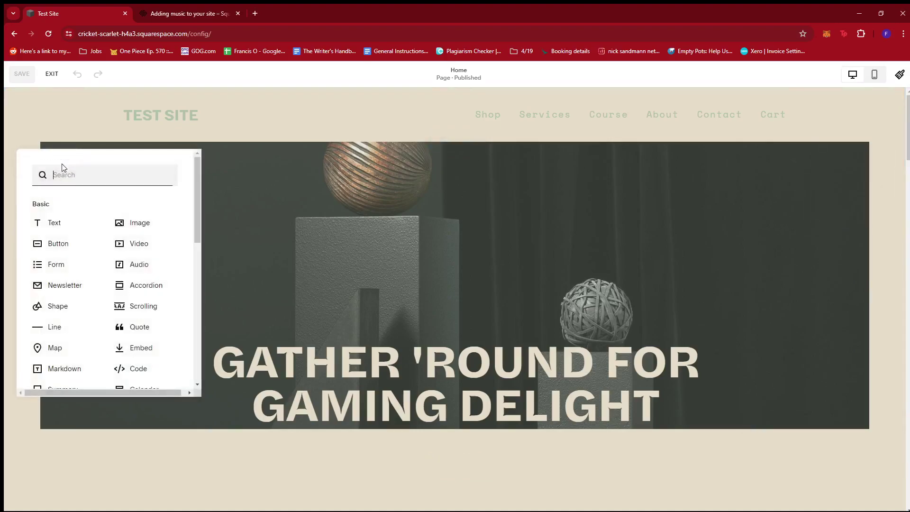
pyautogui.write('embed')
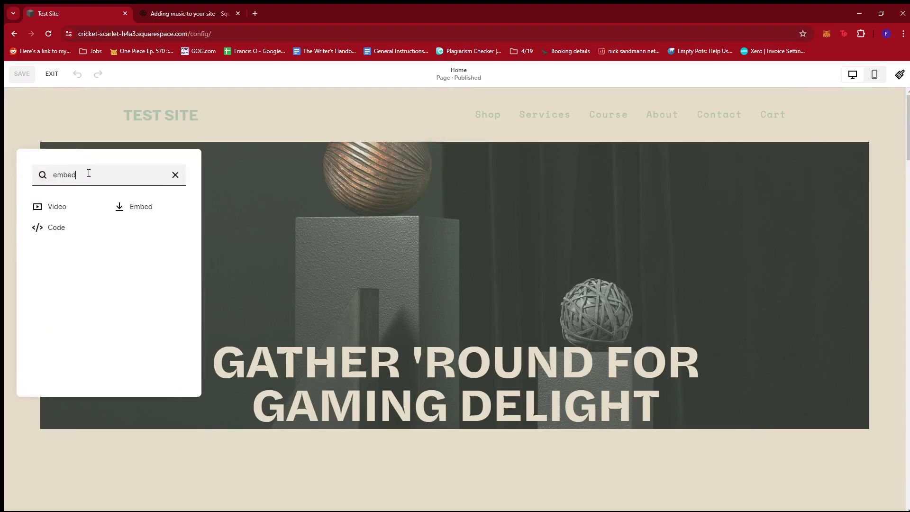
# Insert an Embed block, move it to the hero's top-left corner, and open its content settings.
pyautogui.click(149, 214)
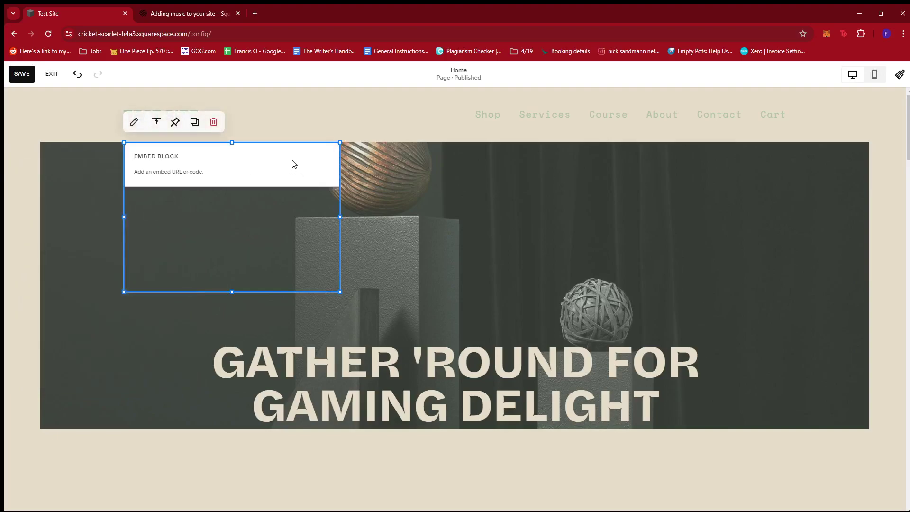
pyautogui.moveTo(252, 163); pyautogui.dragTo(182, 169)
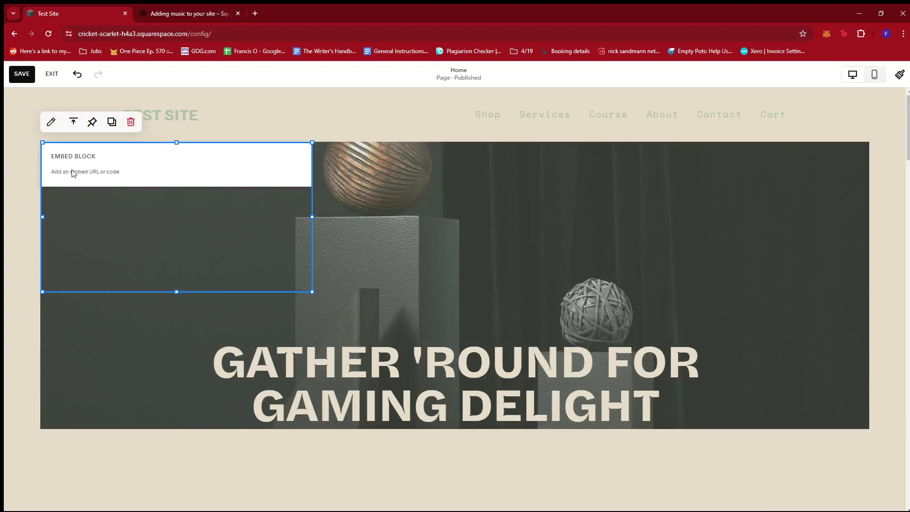
pyautogui.doubleClick(121, 167)
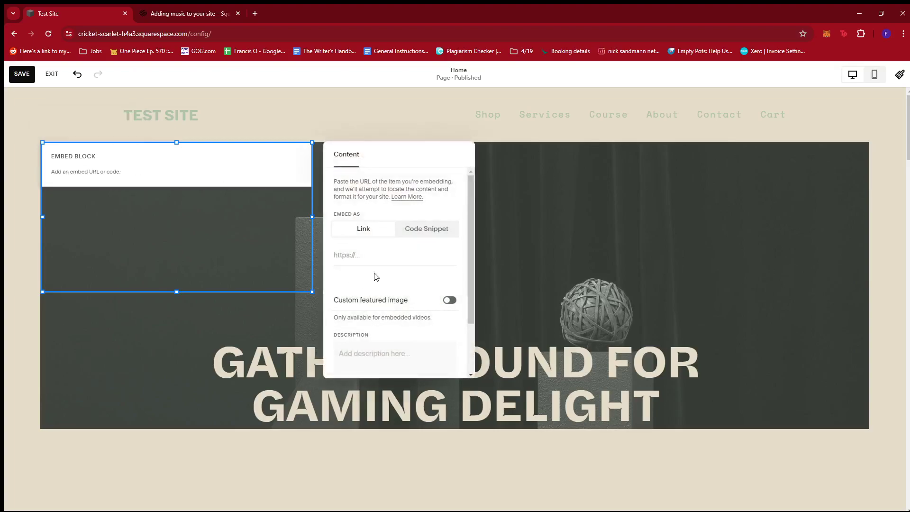
# Paste the Spotify iframe code into the Embed block as a Code Snippet and close its settings.
pyautogui.click(428, 233)
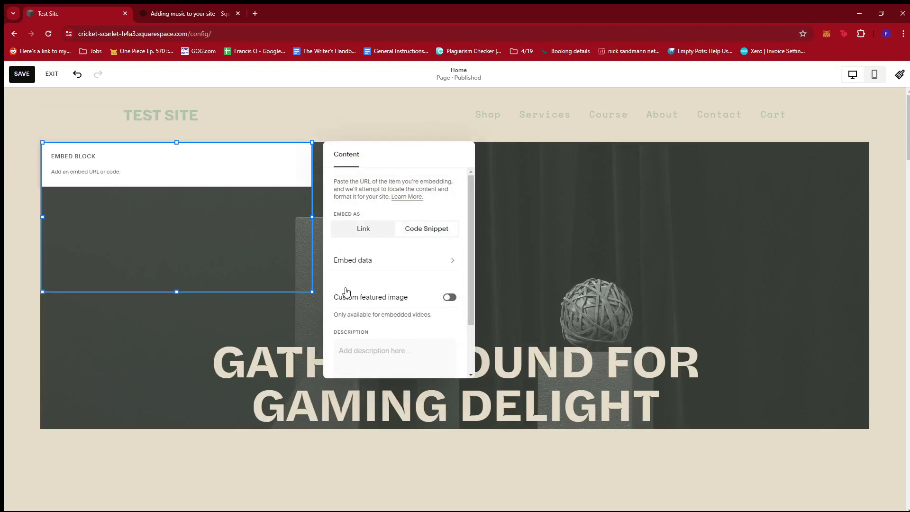
pyautogui.click(386, 267)
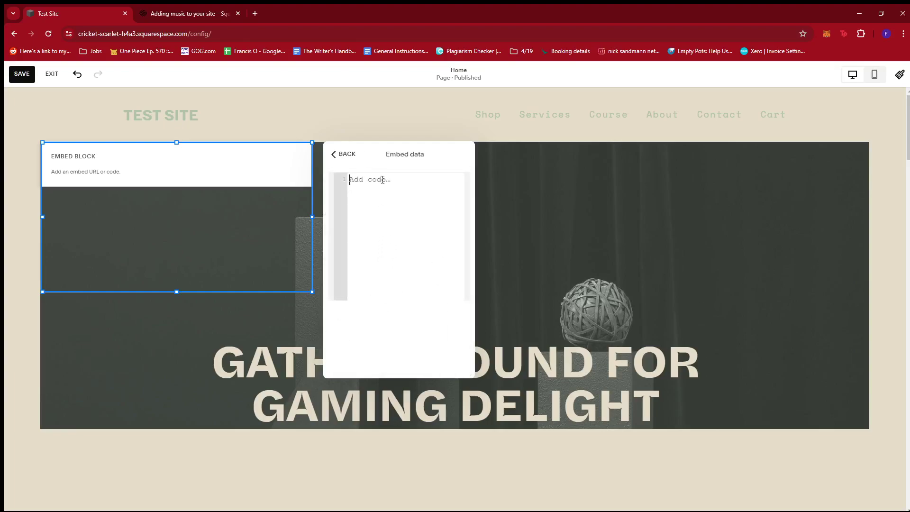
pyautogui.click(382, 179)
pyautogui.hotkey('ctrl', 'v')
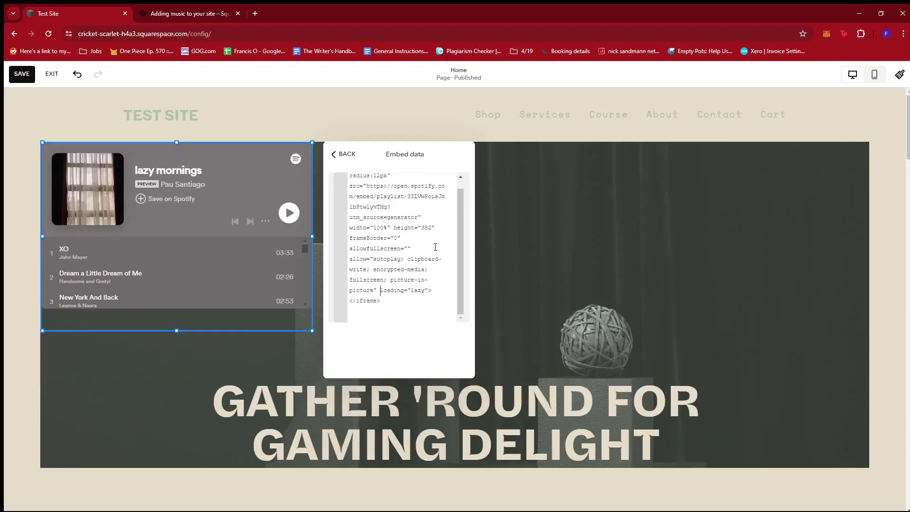
pyautogui.click(345, 155)
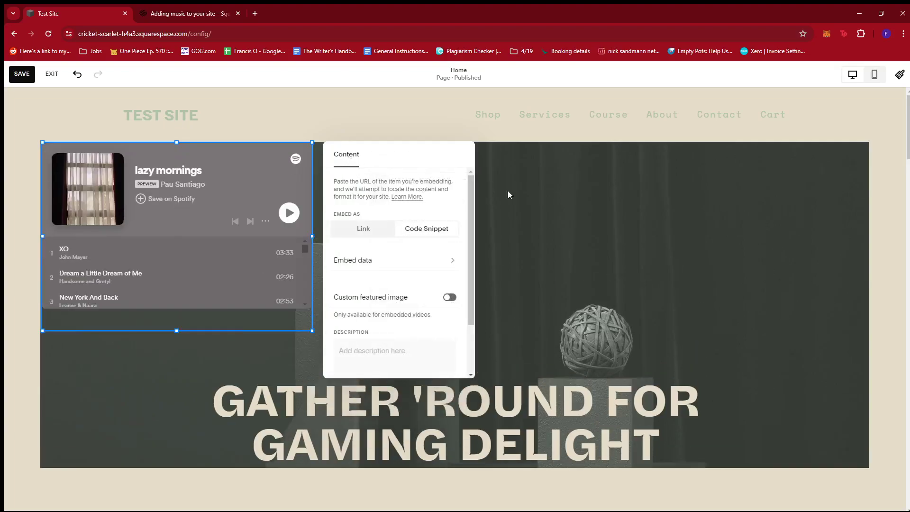
pyautogui.click(536, 198)
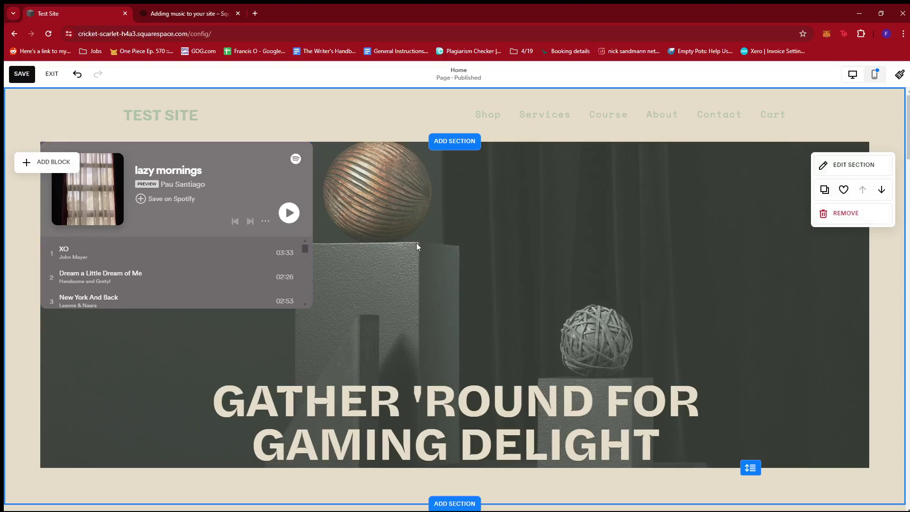
# Save the homepage changes and exit the editor to the site dashboard.
pyautogui.scroll(-2, 392, 264)
pyautogui.scroll(2, 453, 168)
pyautogui.click(22, 73)
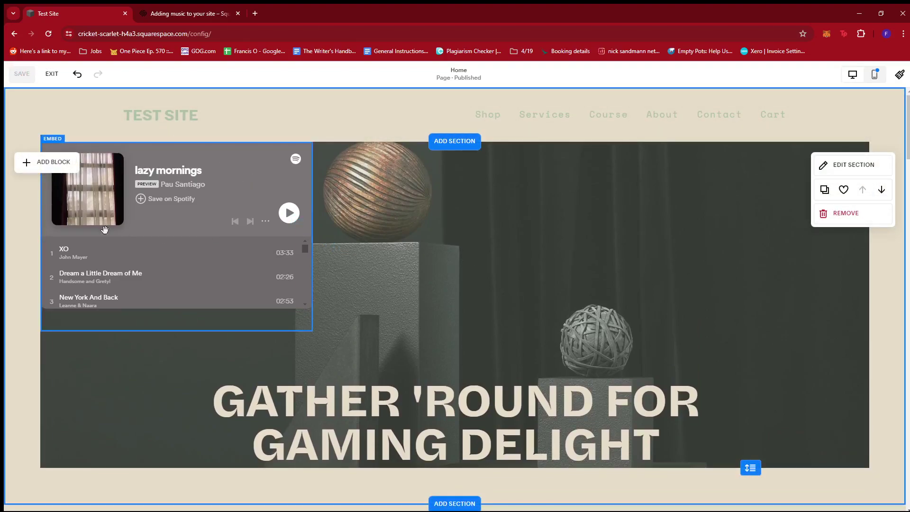
pyautogui.click(52, 74)
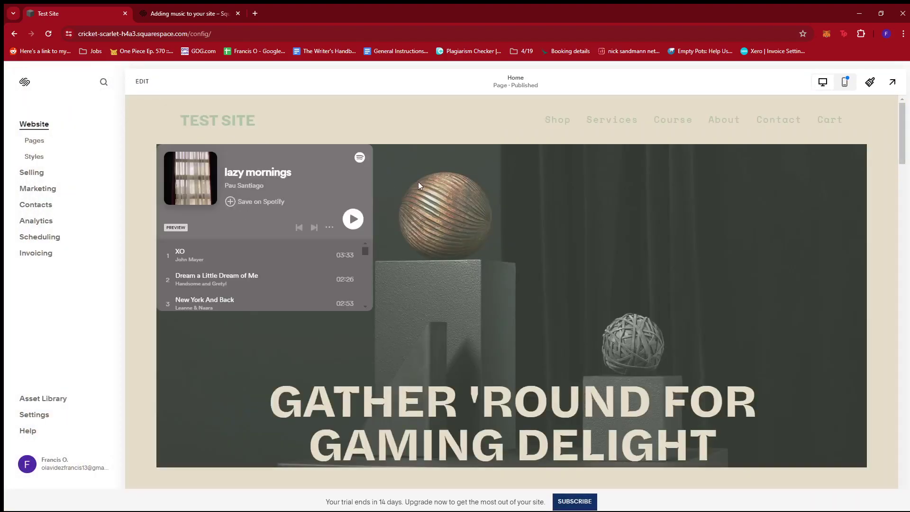
# Preview the homepage and play 'Dream a Little Dream of Me' in the embedded player, dismissing the Get Spotify prompt.
pyautogui.click(891, 83)
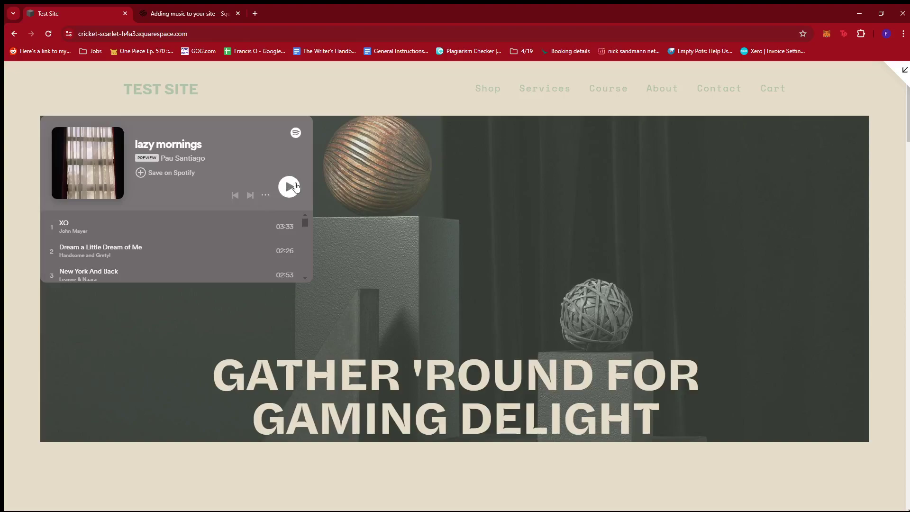
pyautogui.click(290, 189)
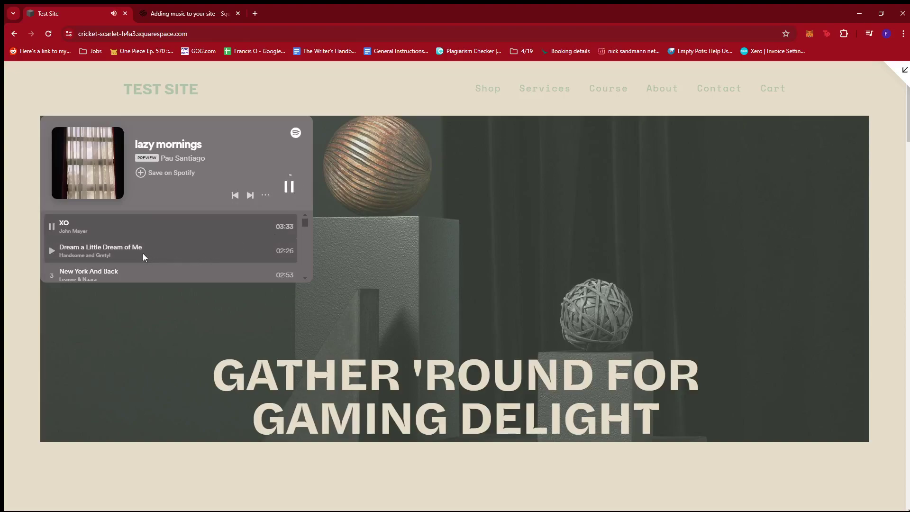
pyautogui.click(53, 251)
pyautogui.scroll(-3, 228, 225)
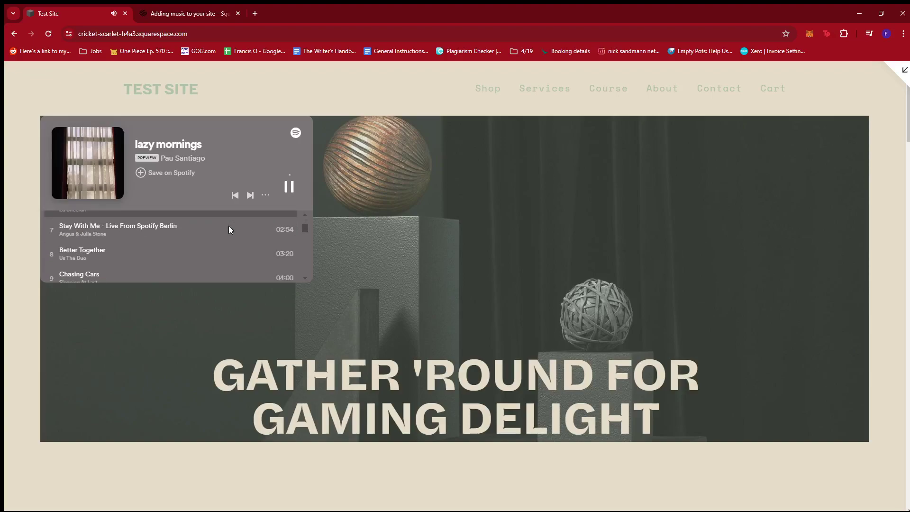
pyautogui.scroll(3, 228, 230)
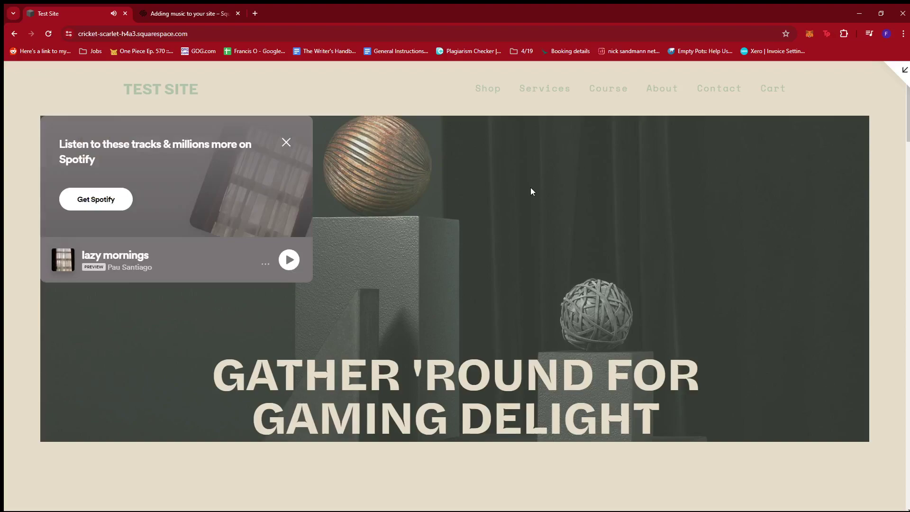
pyautogui.click(286, 143)
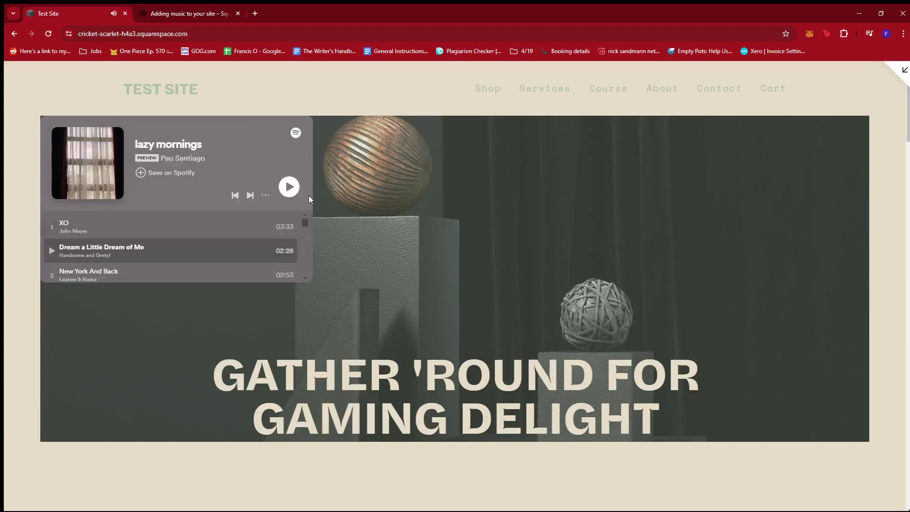
pyautogui.scroll(-2, 416, 229)
pyautogui.scroll(2, 461, 230)
pyautogui.scroll(-3, 469, 239)
pyautogui.scroll(3, 293, 217)
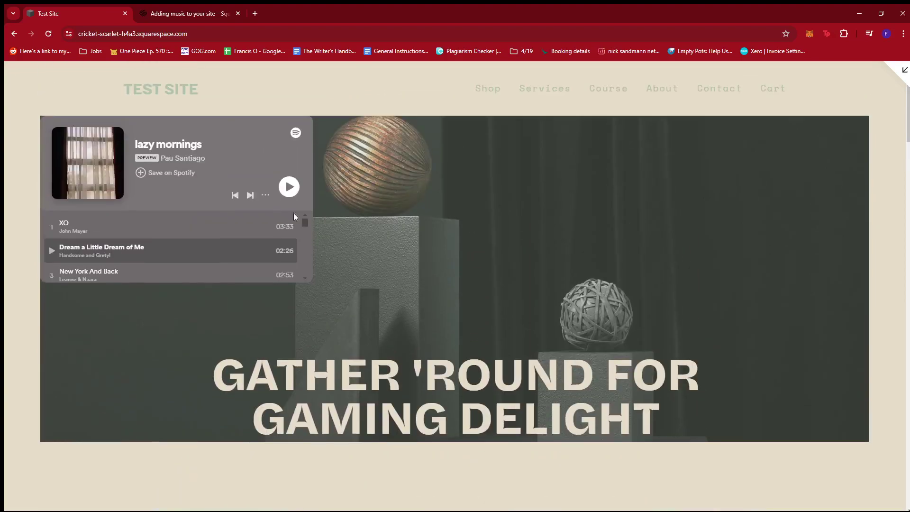